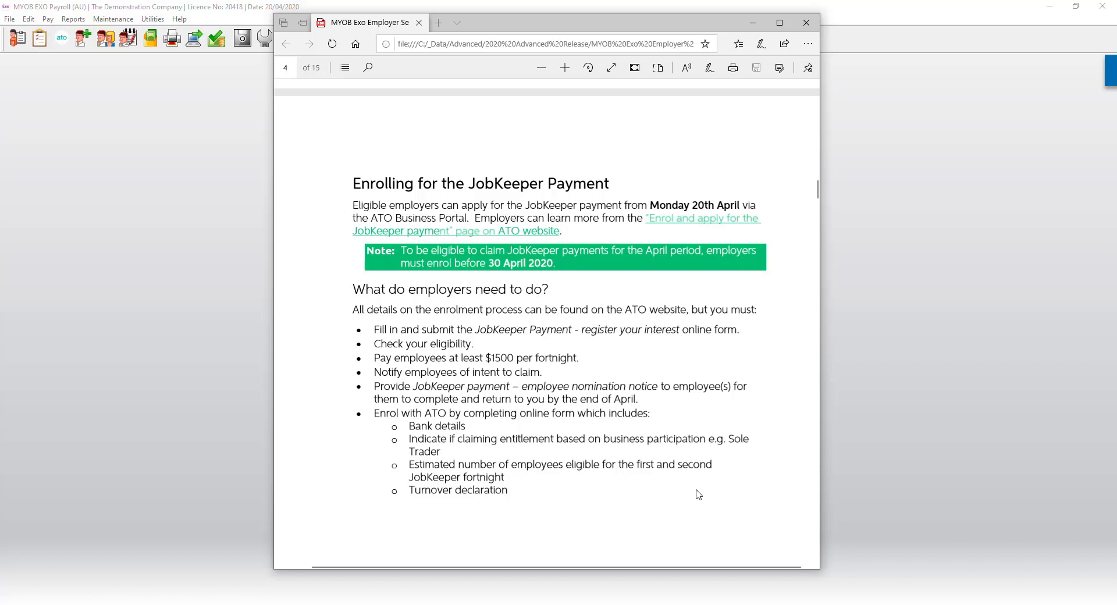
Step: Bring the JobKeeper enrolment guide in Edge to the front for review
click(637, 22)
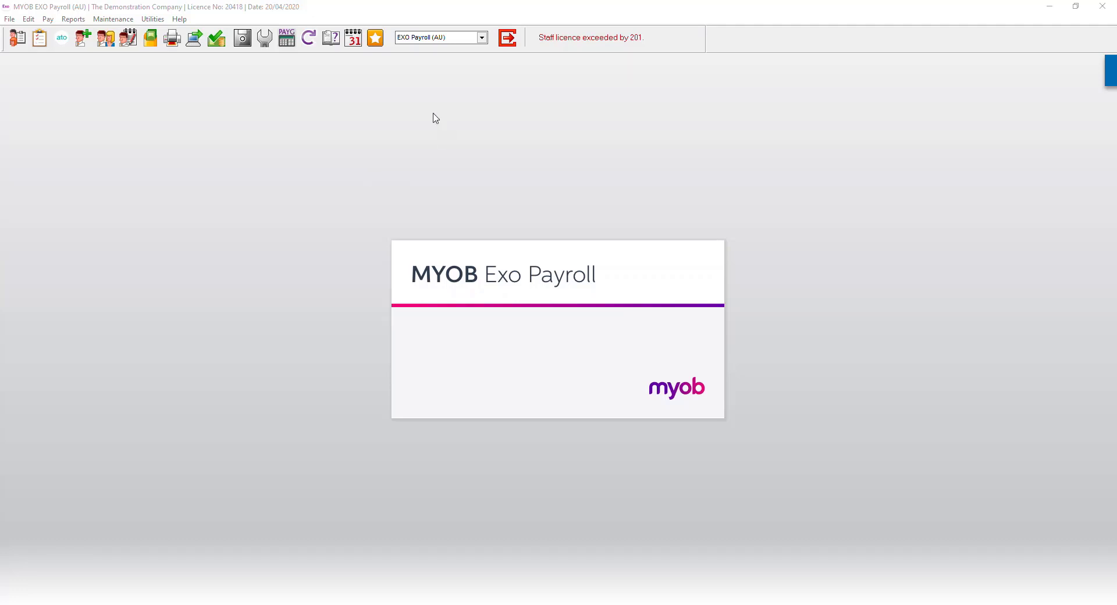
Step: List the existing allowance categories from Maintenance > Single Touch Payroll > Allowance Categories
click(117, 19)
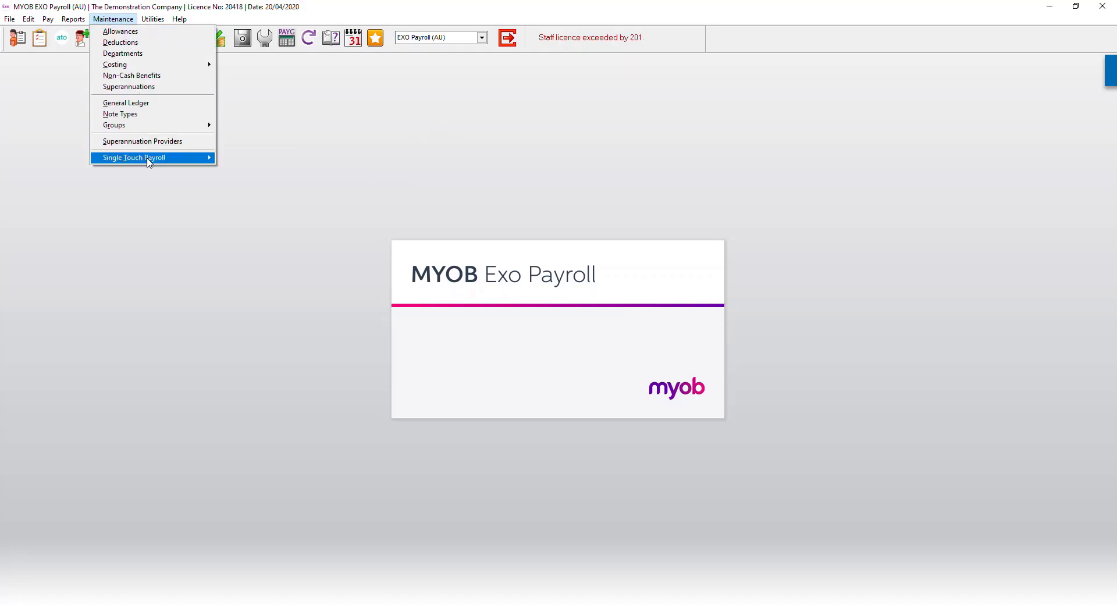
mouse_move(149, 162)
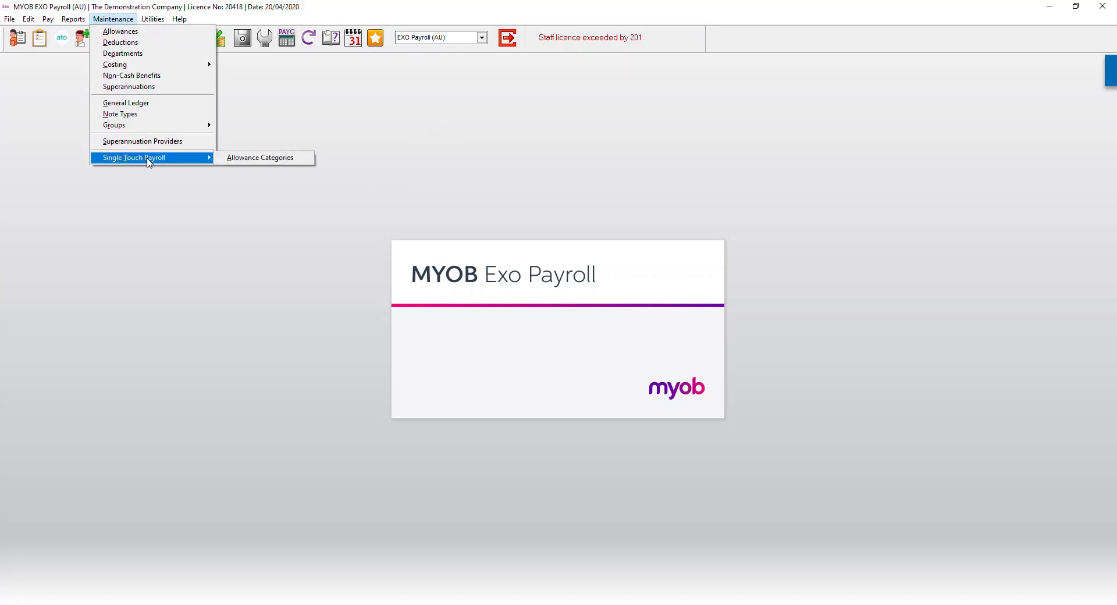
click(259, 159)
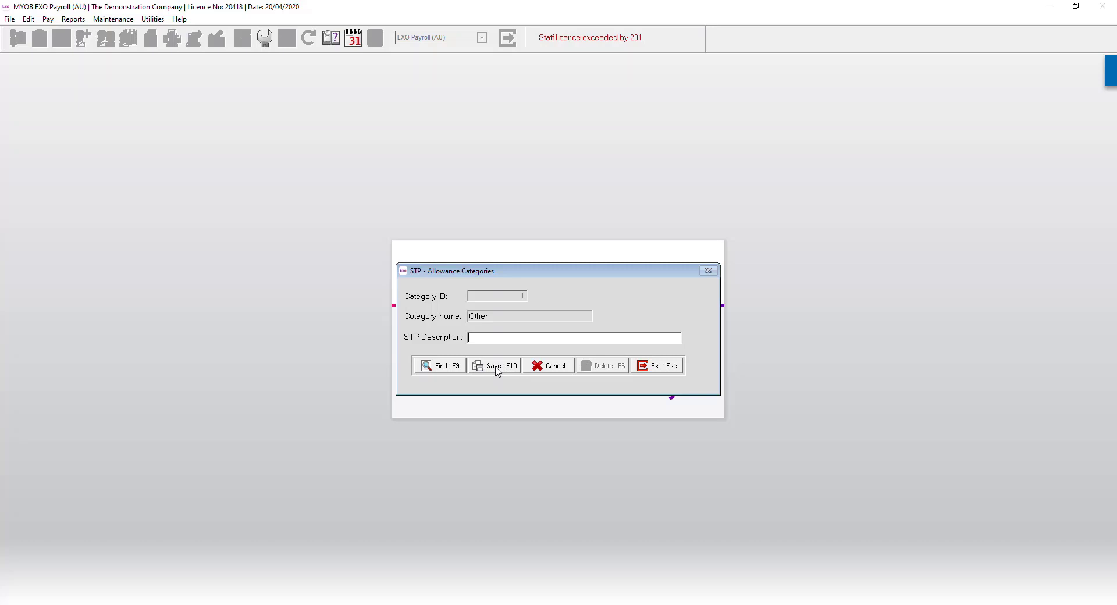
click(444, 370)
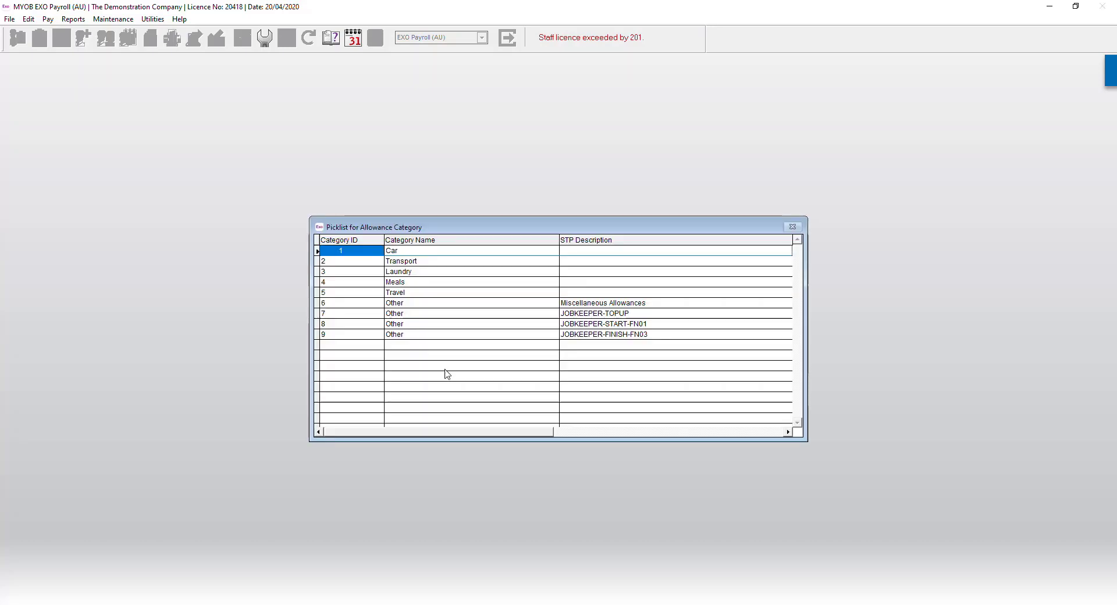
Step: Review the JOBKEEPER-START-FN01, JOBKEEPER-TOPUP and JOBKEEPER-FINISH-FN03 category descriptions in rows 7–9
click(660, 323)
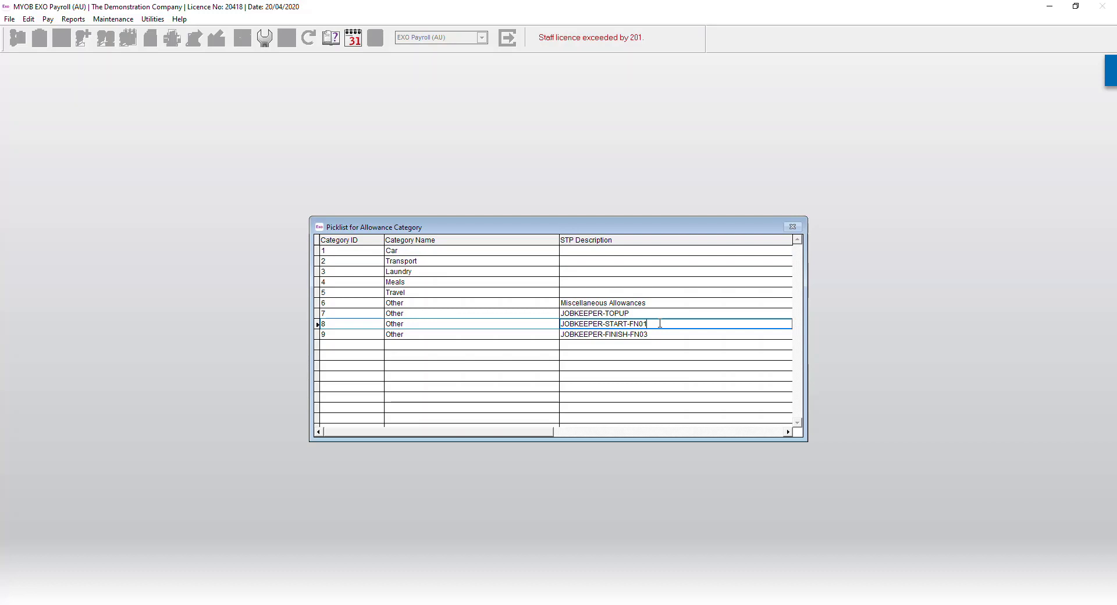
click(658, 313)
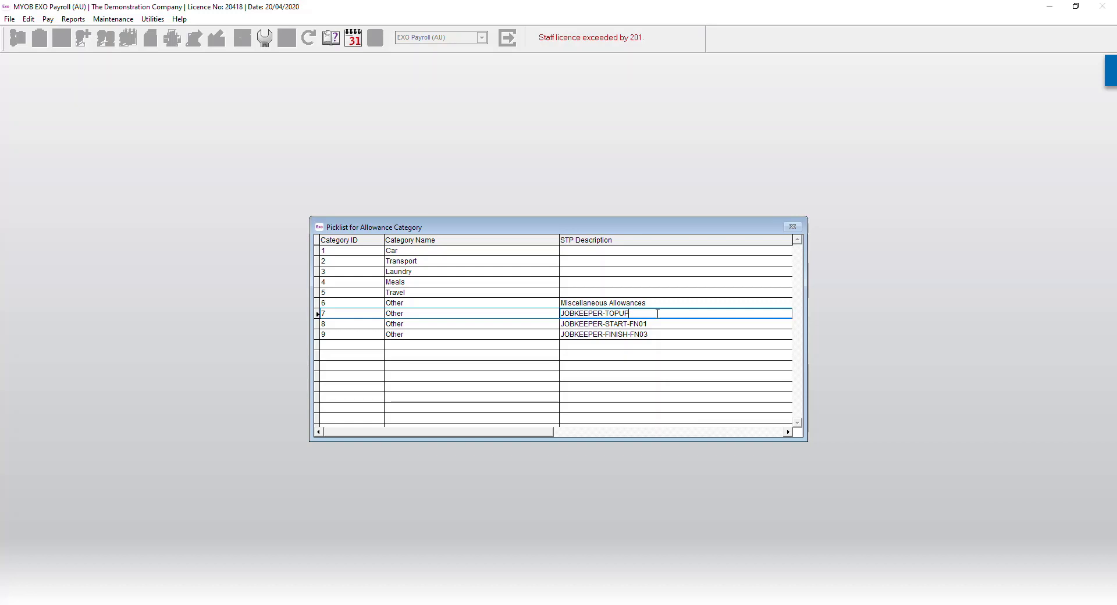
click(665, 334)
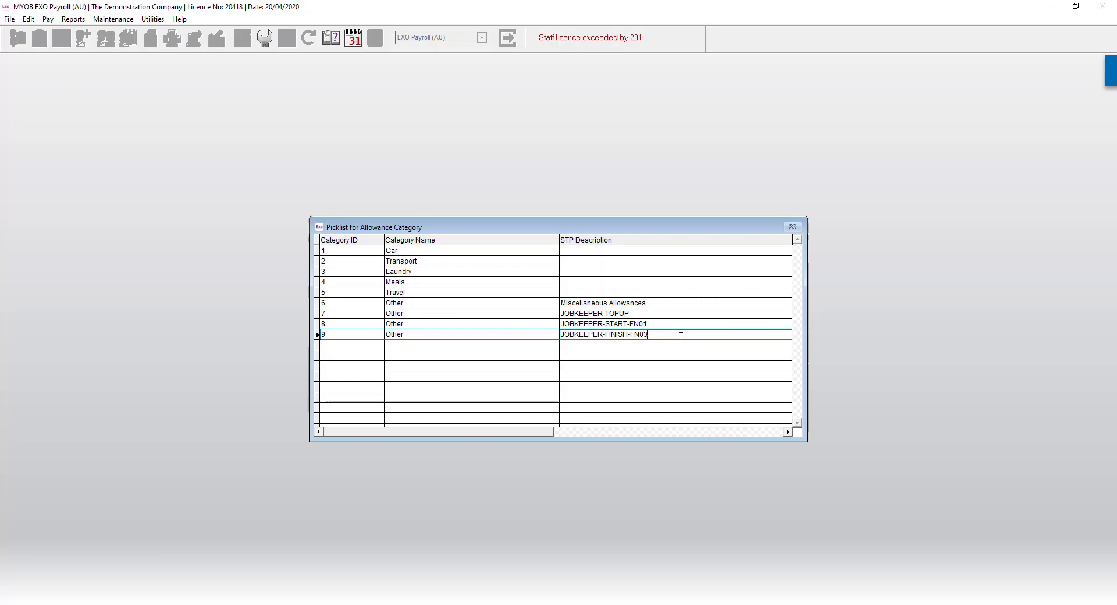
Step: Open category 8, JOBKEEPER-START-FN01, inspect its STP description, and close it unchanged
click(673, 324)
double_click(673, 323)
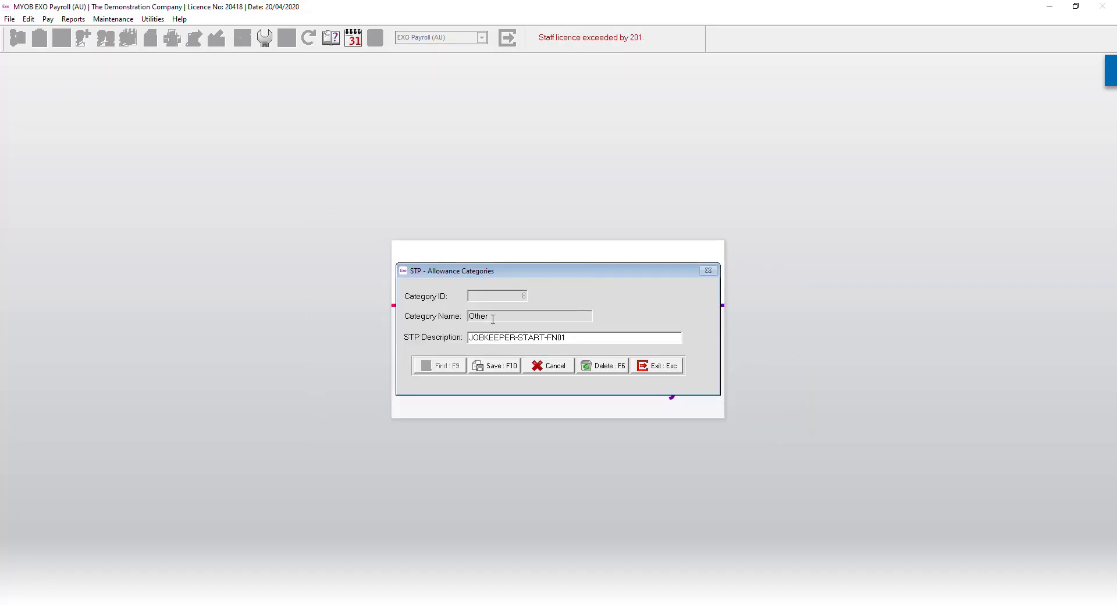
drag(576, 337, 468, 338)
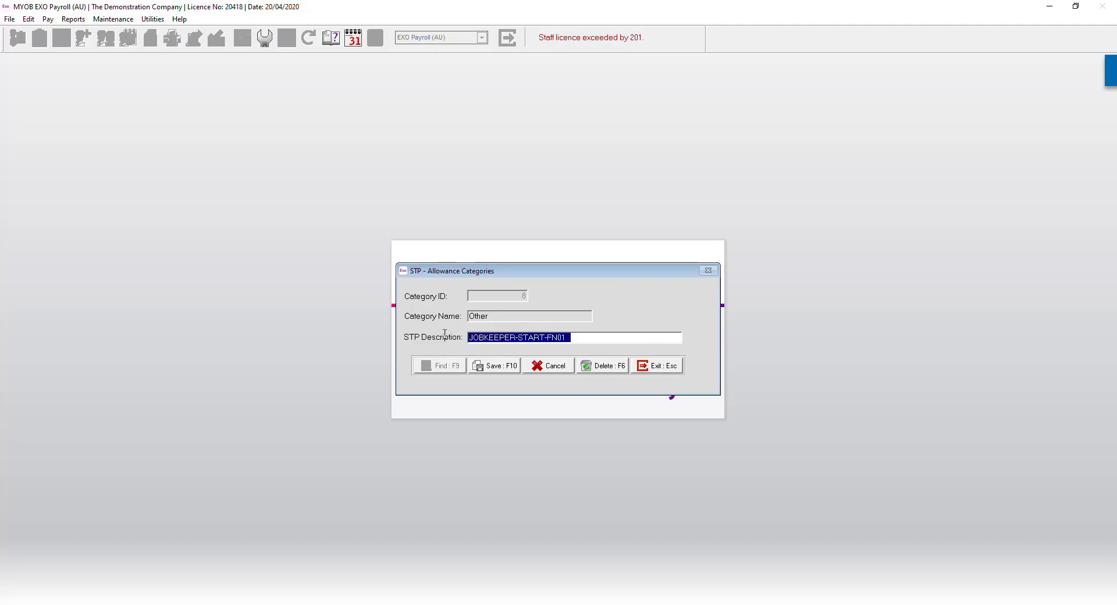
drag(463, 275, 468, 276)
click(669, 371)
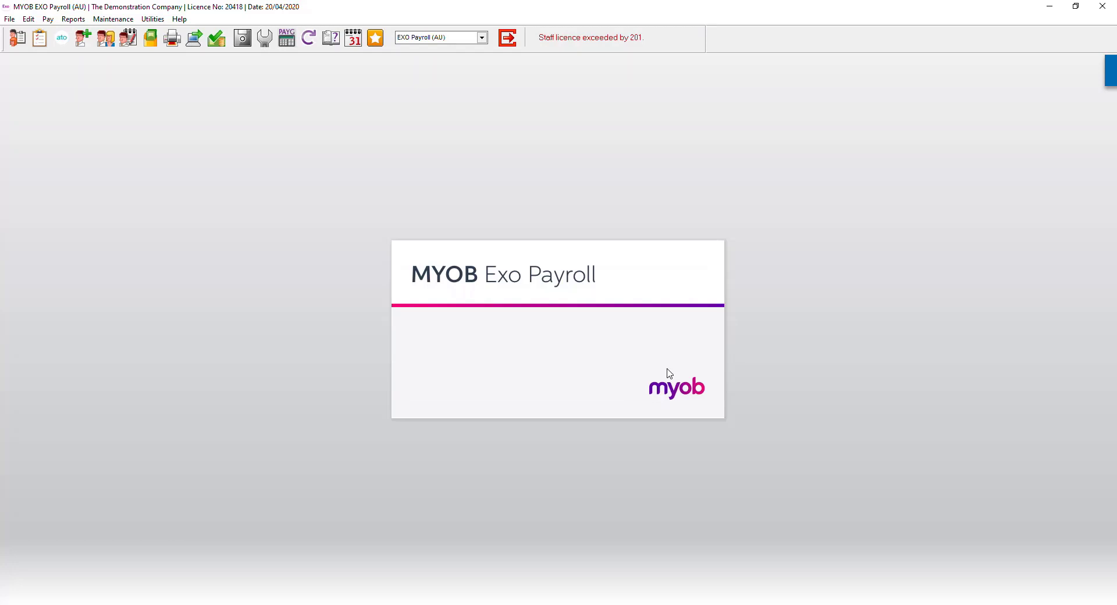
Step: Load allowance 7, JOBKEEPER-START-FN01, in Allowance Maintenance
click(123, 19)
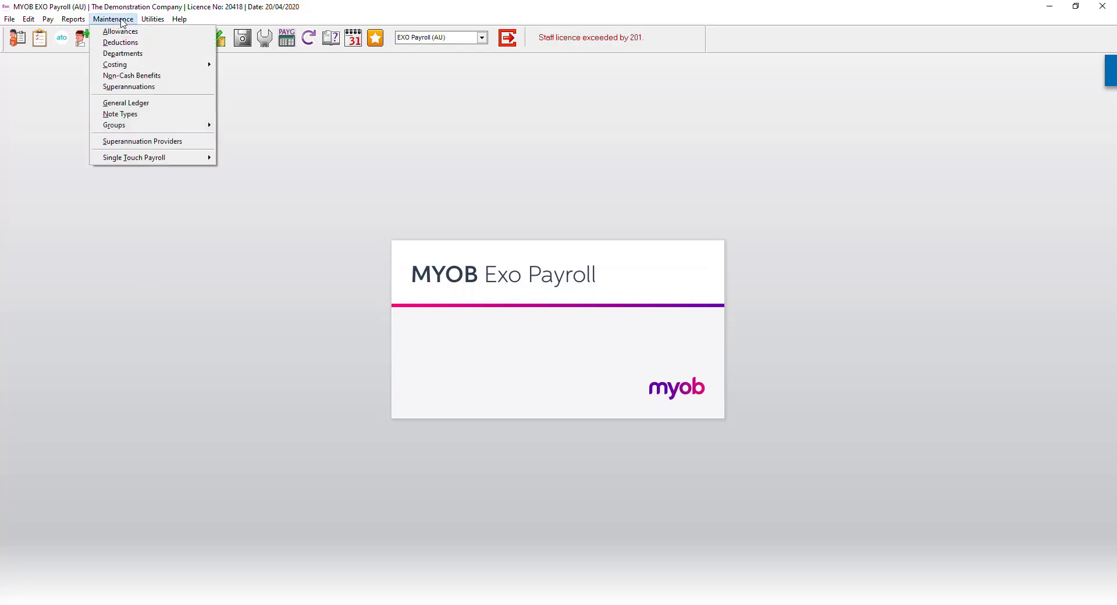
click(123, 32)
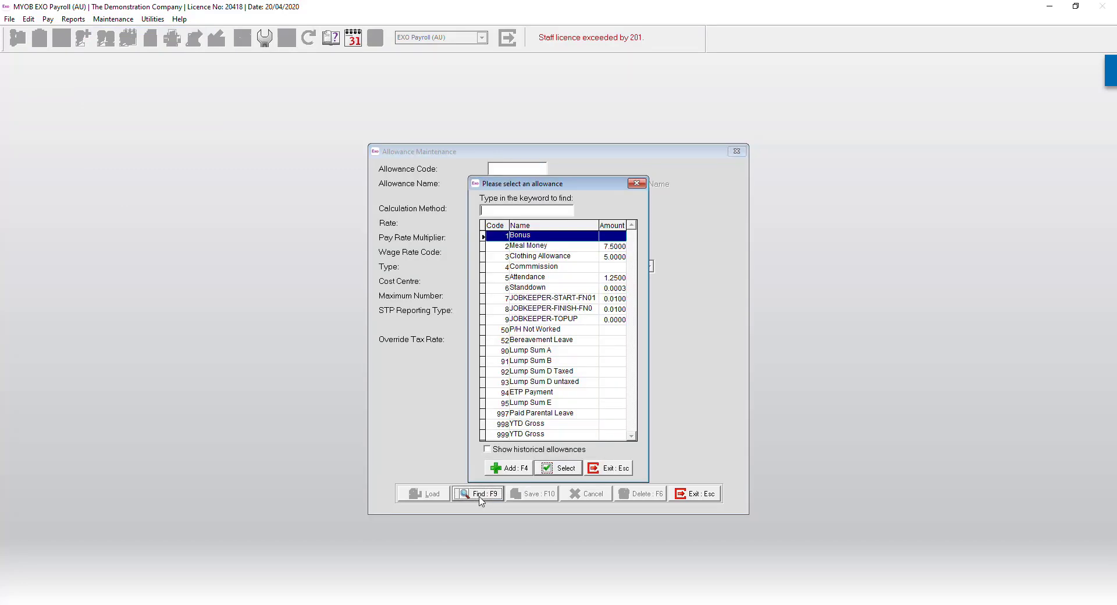
double_click(550, 298)
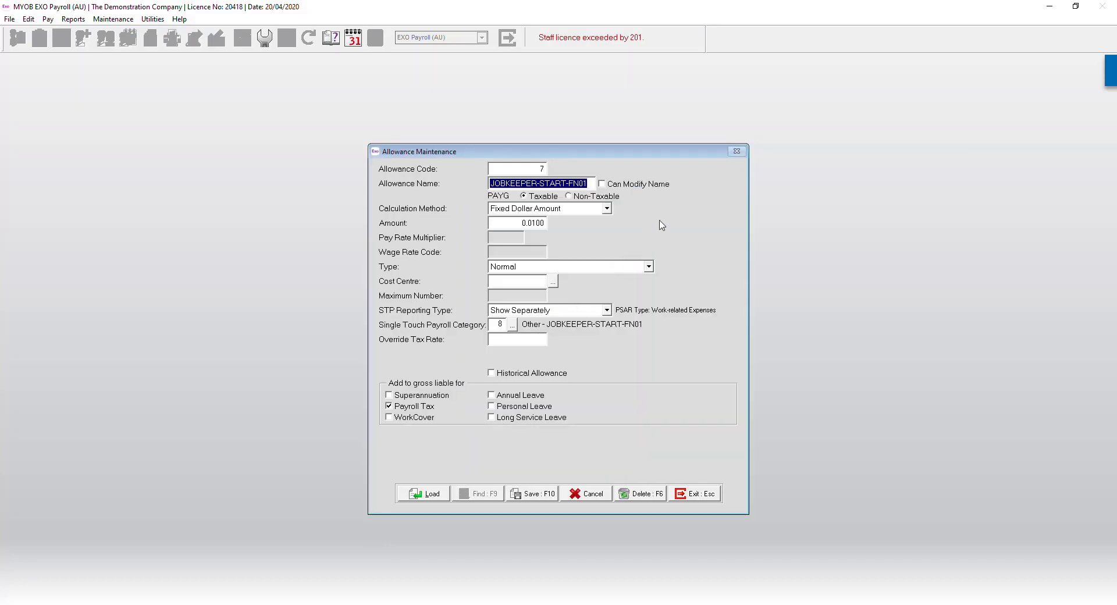
click(591, 182)
double_click(584, 182)
Step: Keep Fixed Dollar Amount 0.0100 and Show Separately, and assign STP category 8
click(607, 209)
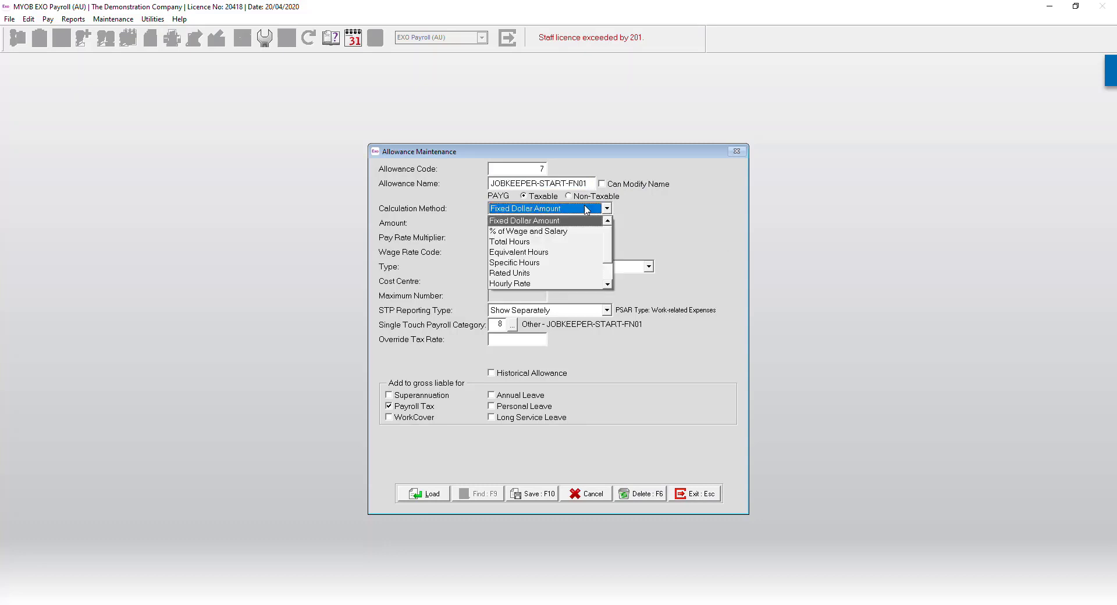
click(668, 223)
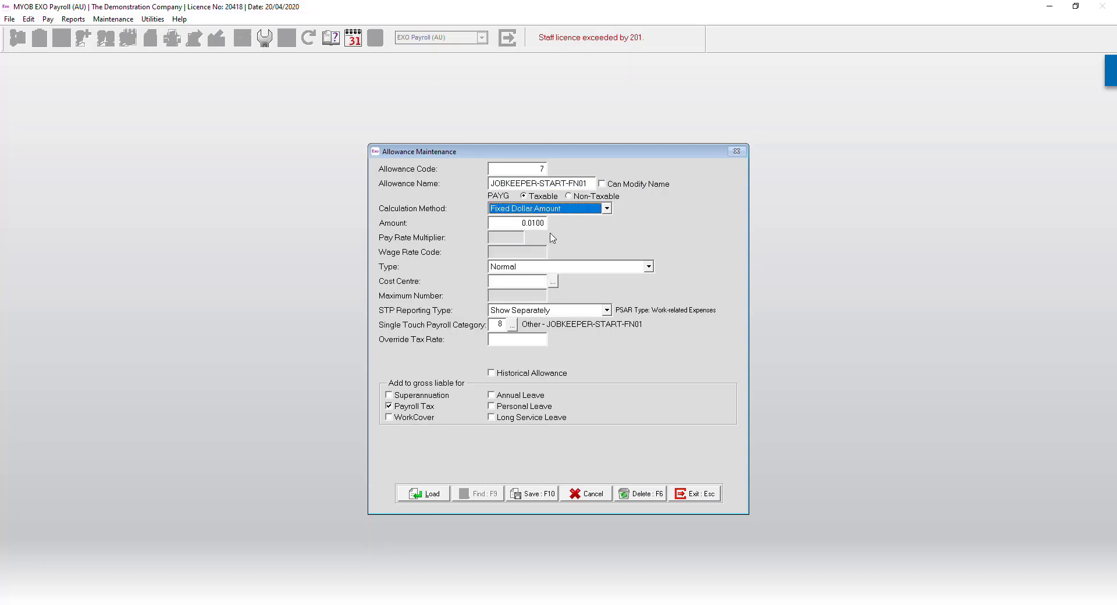
click(504, 222)
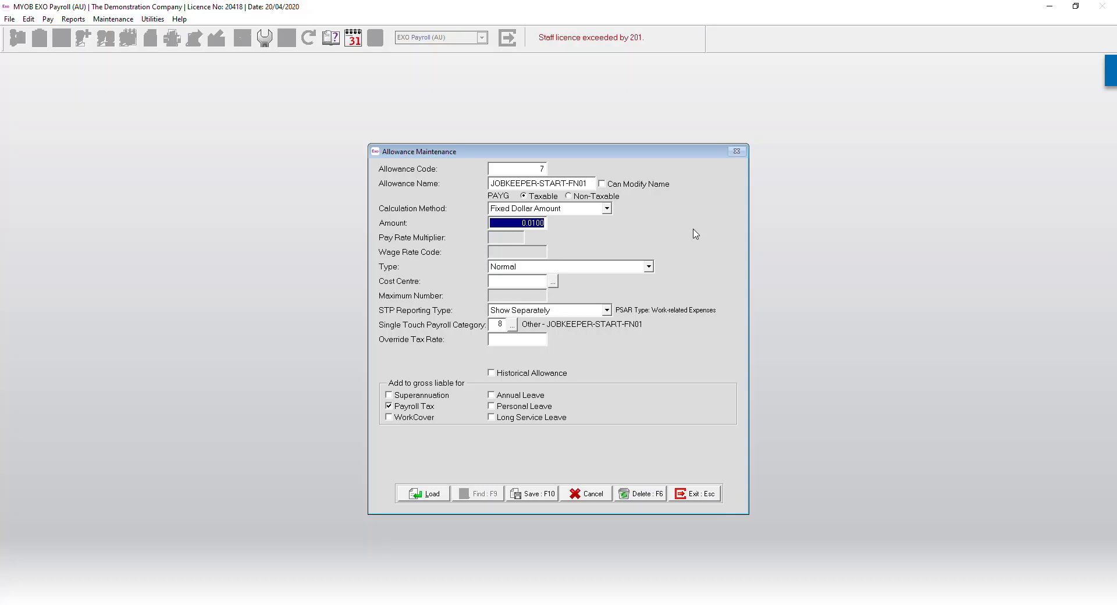
click(575, 311)
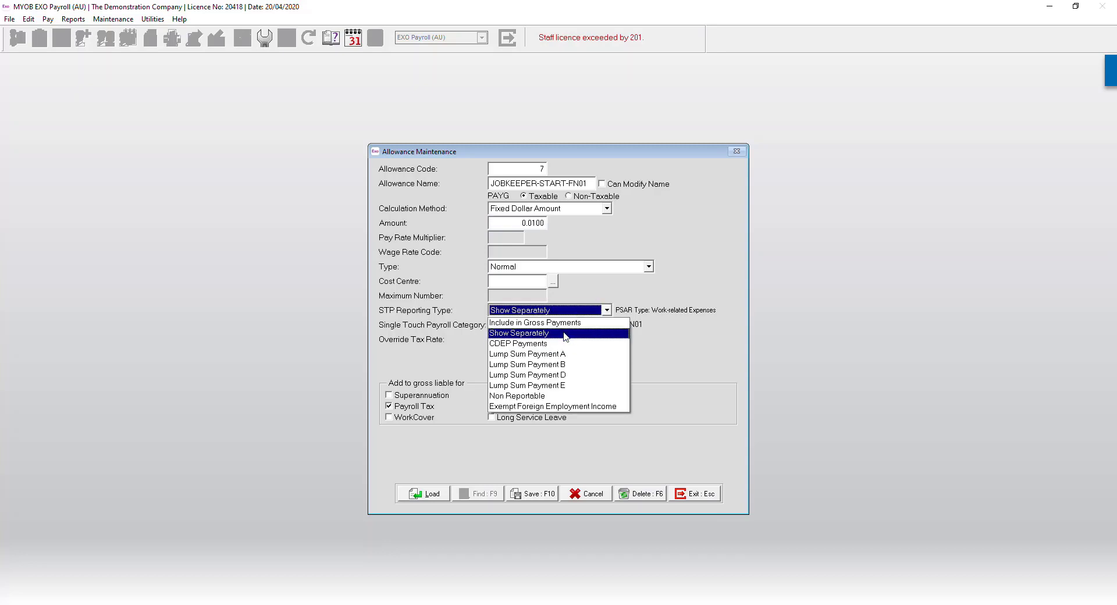
click(564, 335)
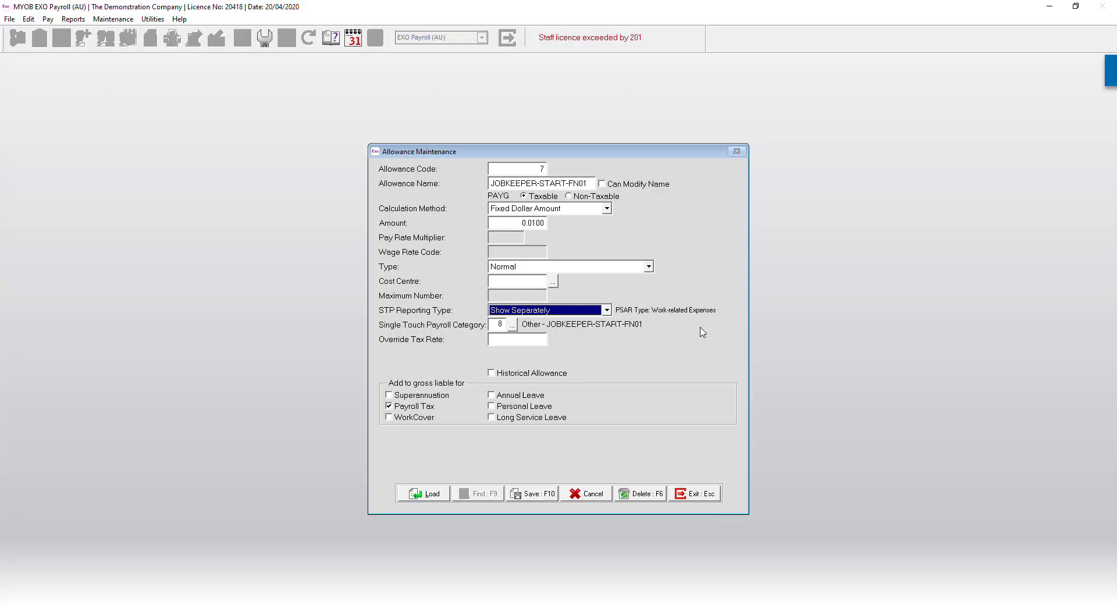
click(512, 325)
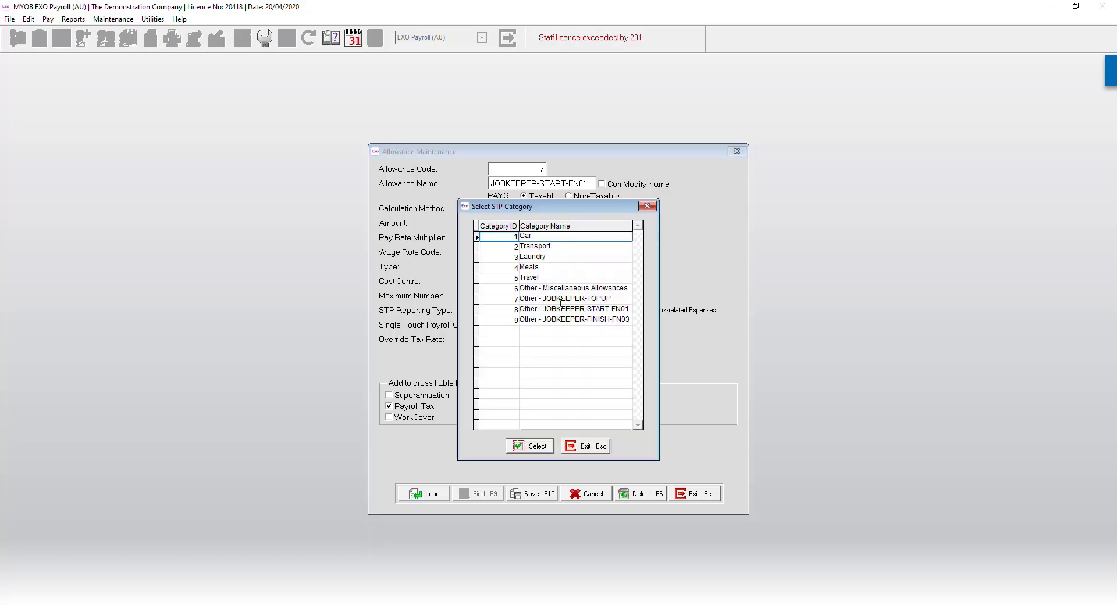
double_click(568, 314)
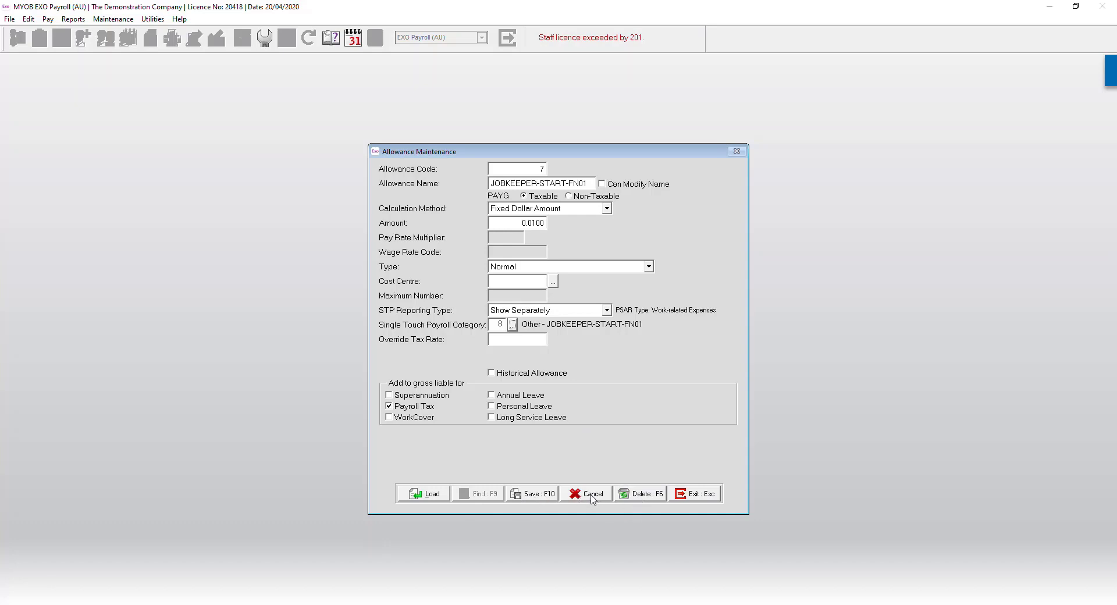
Step: Save JOBKEEPER-START-FN01, then load JOBKEEPER-TOPUP and make it superannuation liable
click(537, 495)
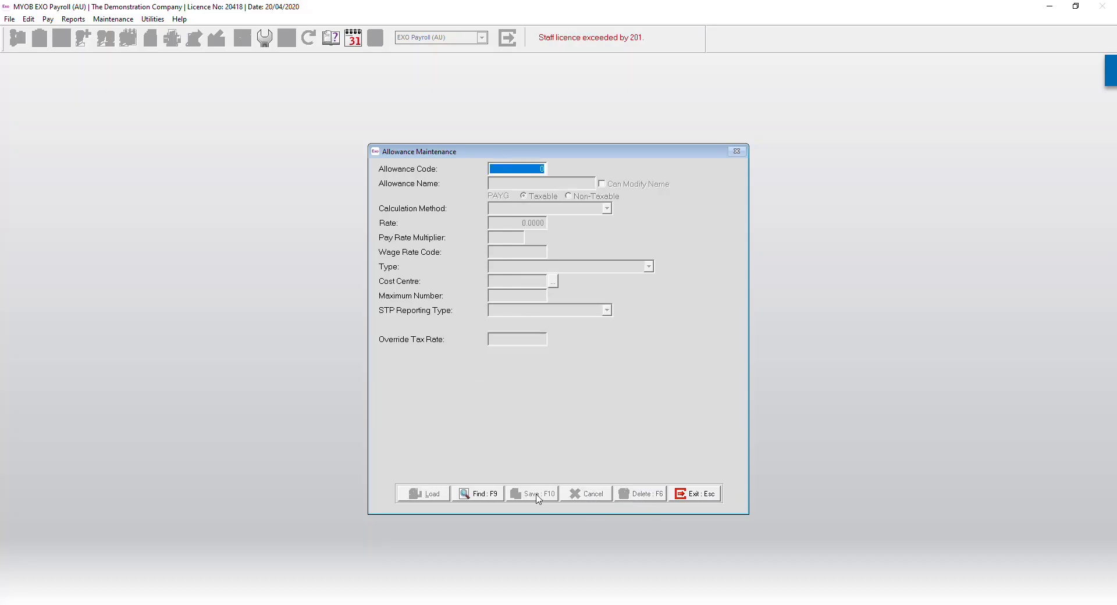
click(480, 496)
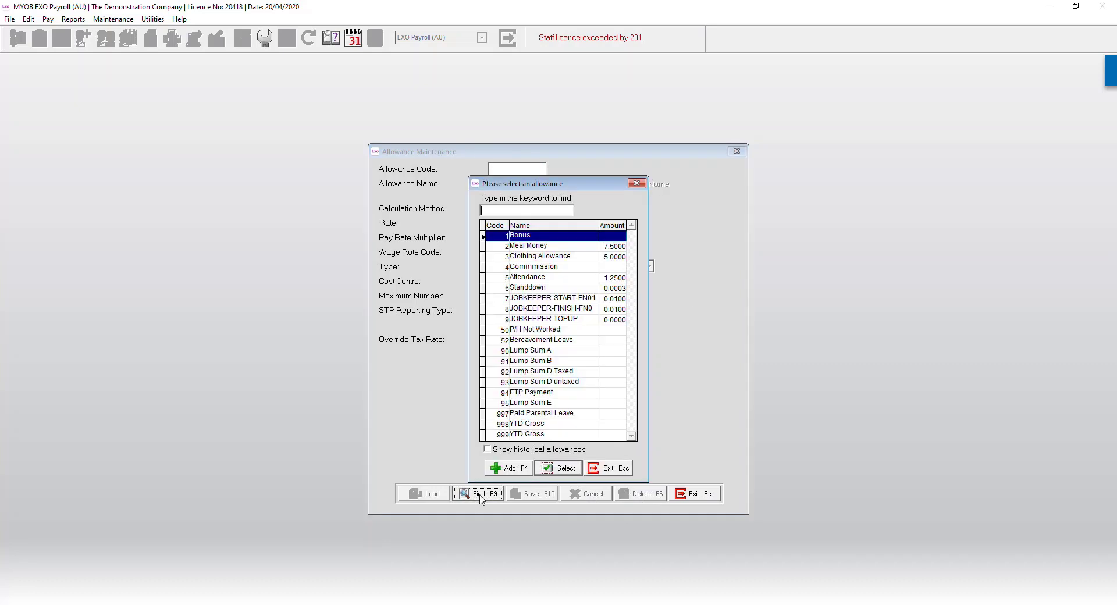
double_click(579, 320)
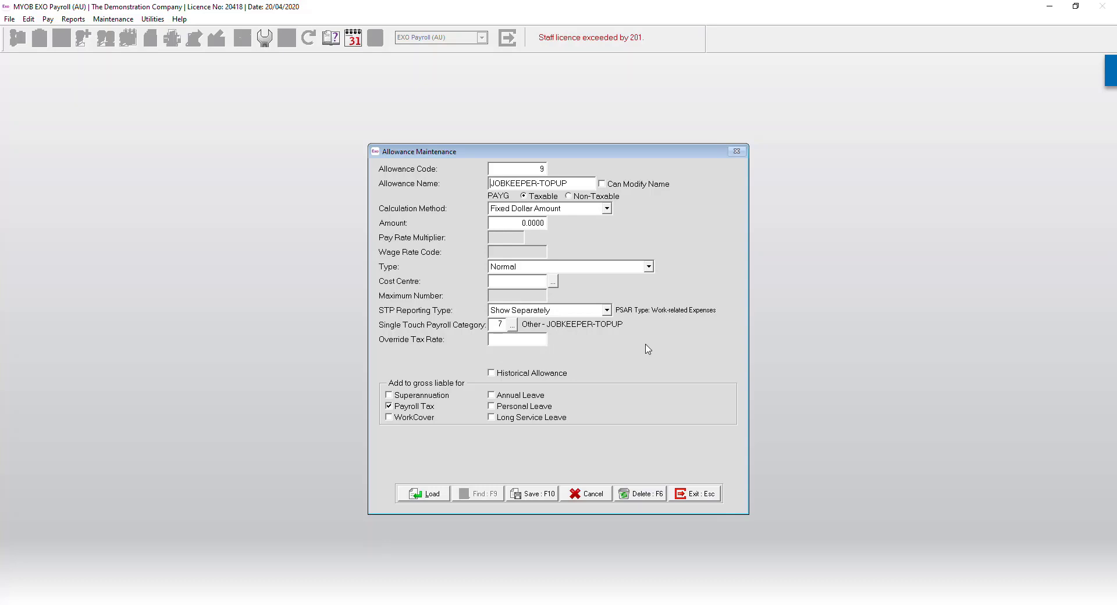
click(428, 398)
click(517, 223)
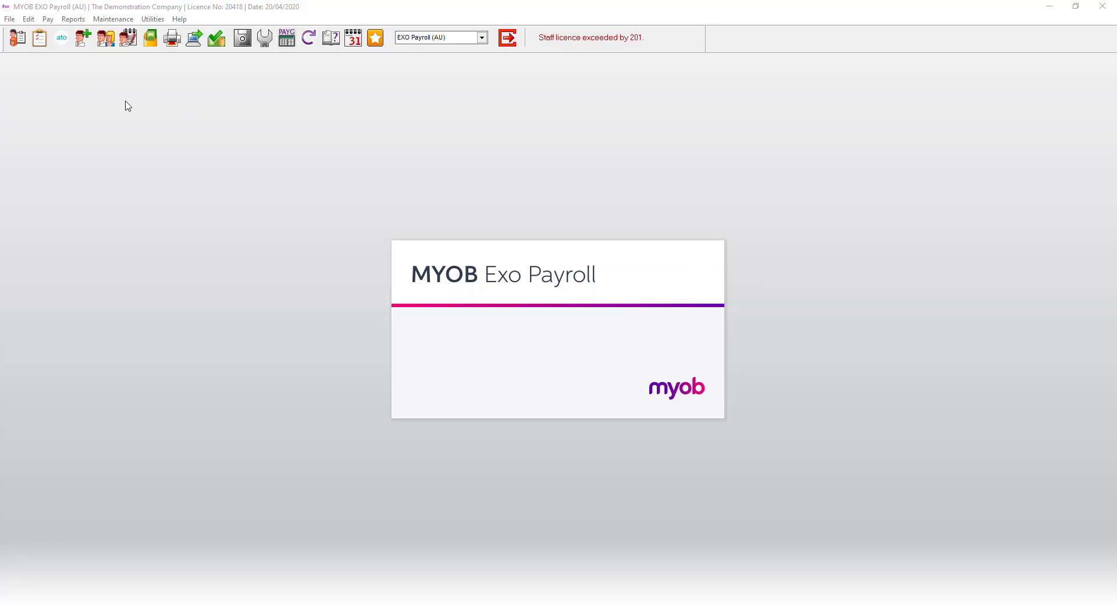
Step: Open the Pay List showing pays 1–12 with weekly pay 12 still open
click(40, 40)
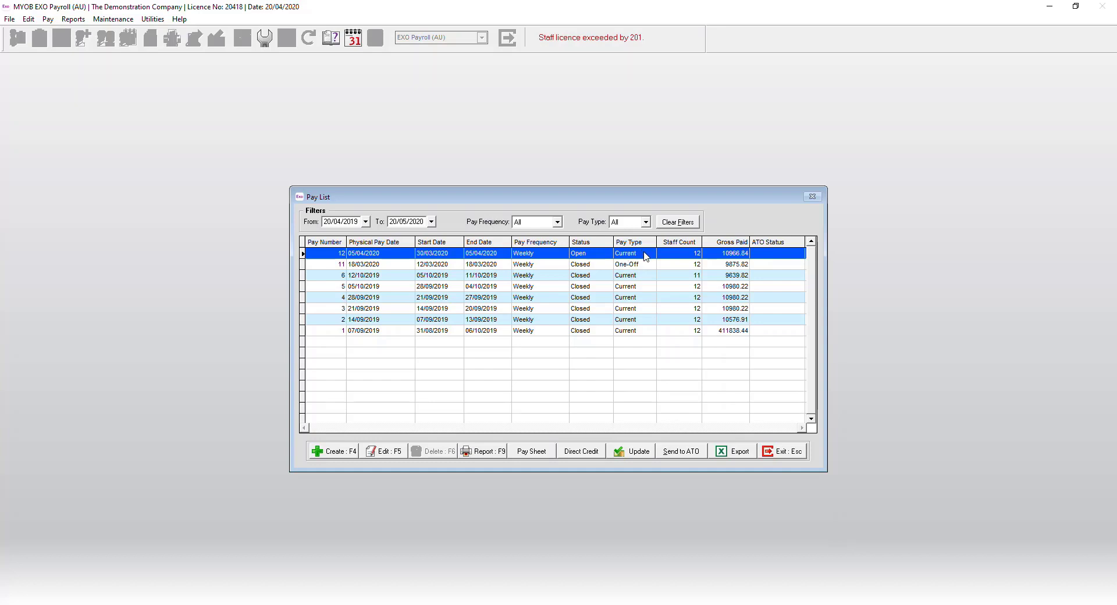
Step: Open pay 12, check employee 1's 0.01 JOBKEEPER-START-FN01 allowance, then move to employee 2
double_click(578, 257)
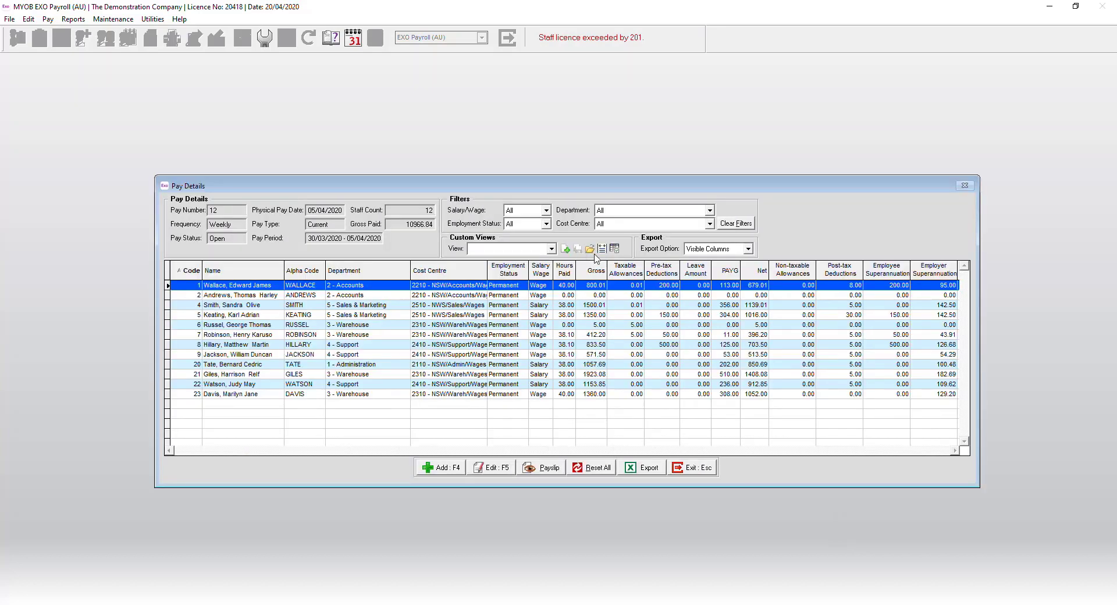
double_click(356, 289)
click(444, 262)
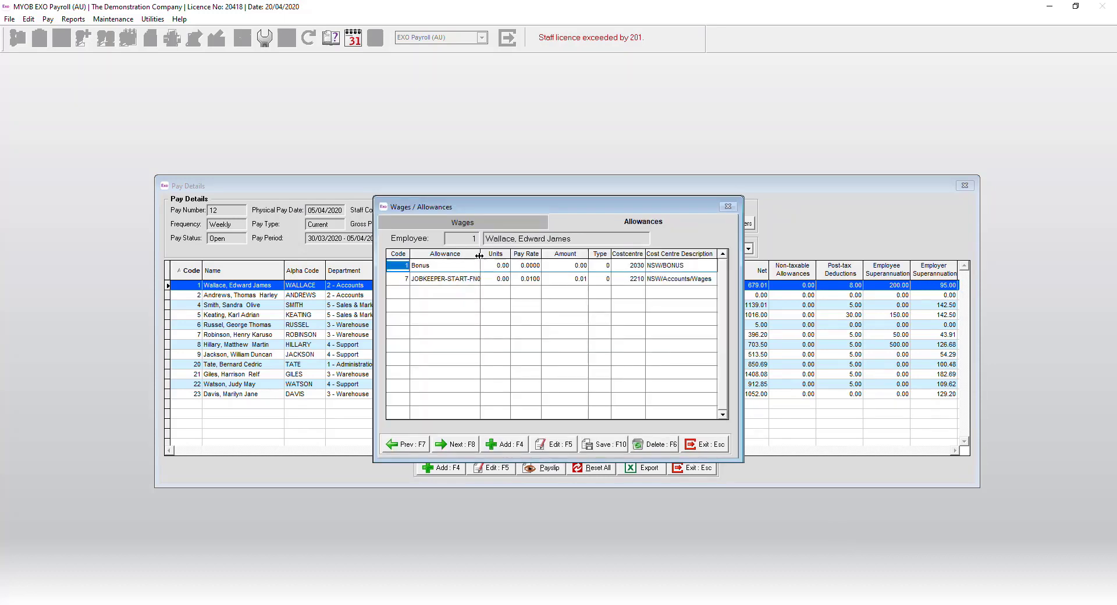
drag(480, 254, 502, 254)
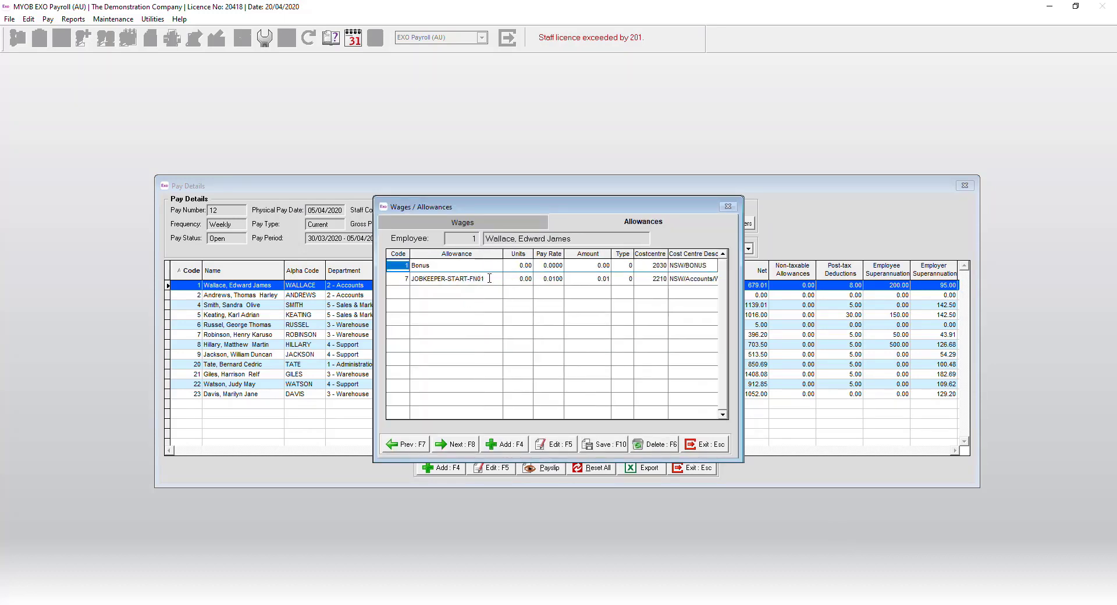
click(596, 450)
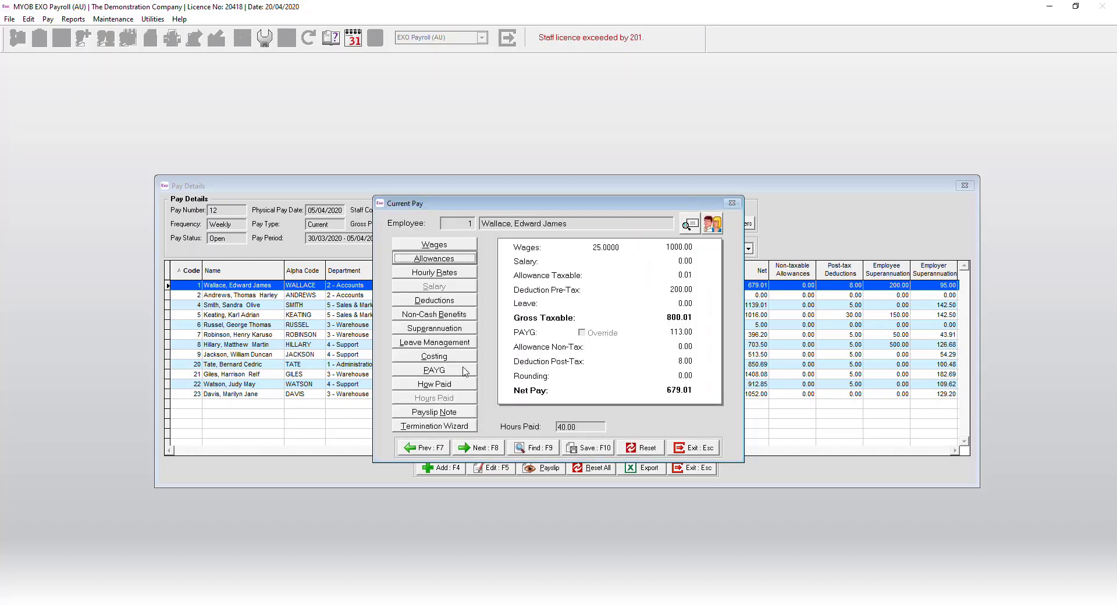
click(481, 448)
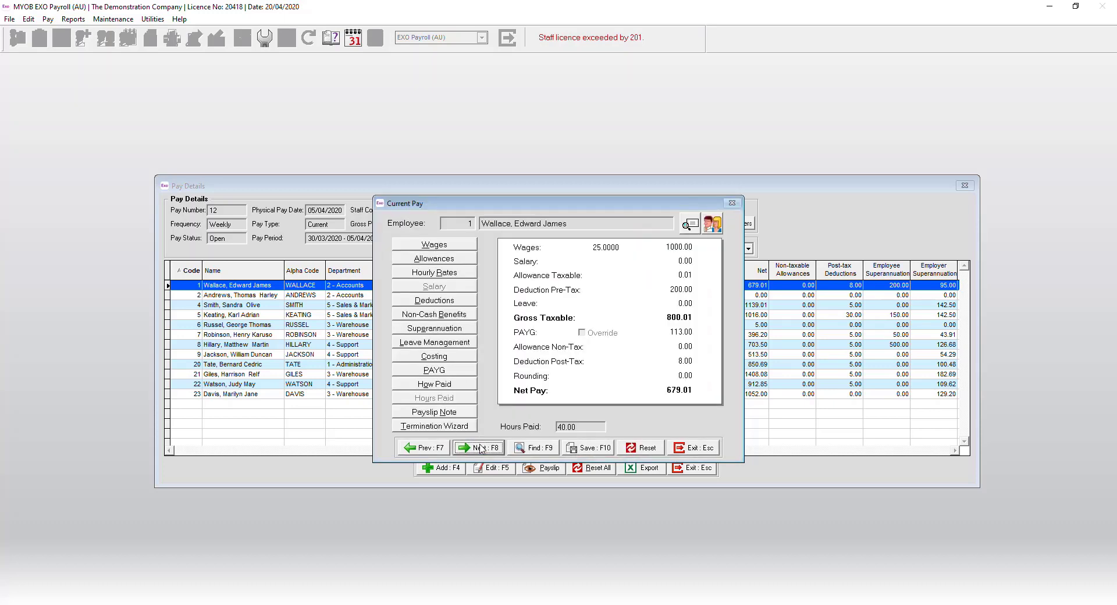
Step: Add the JOBKEEPER-START-FN01 allowance to employee 2's allowances
click(427, 261)
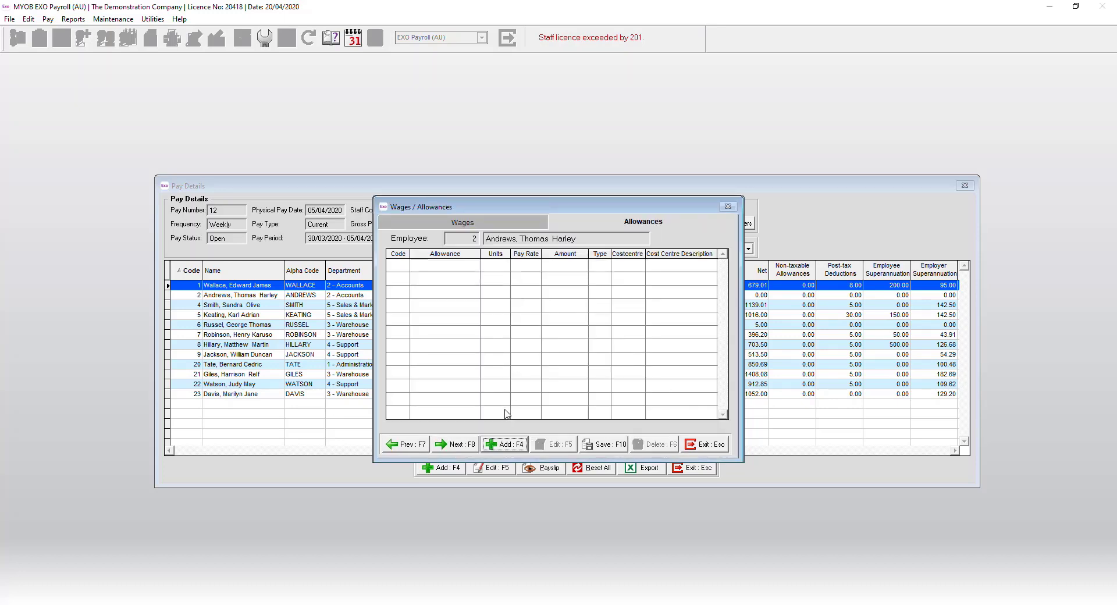
click(503, 445)
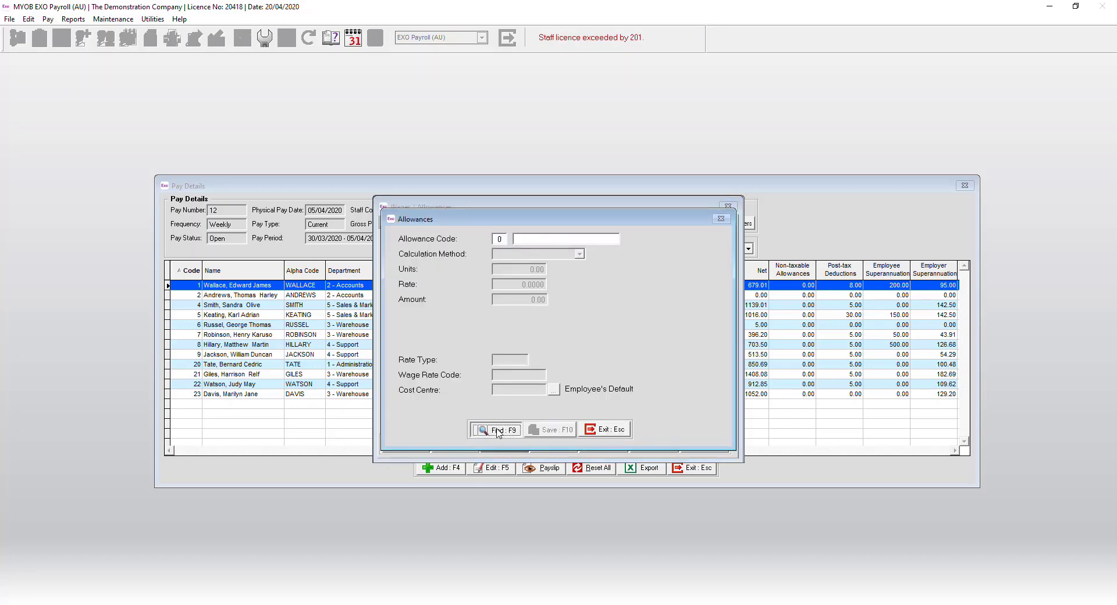
click(498, 430)
double_click(560, 298)
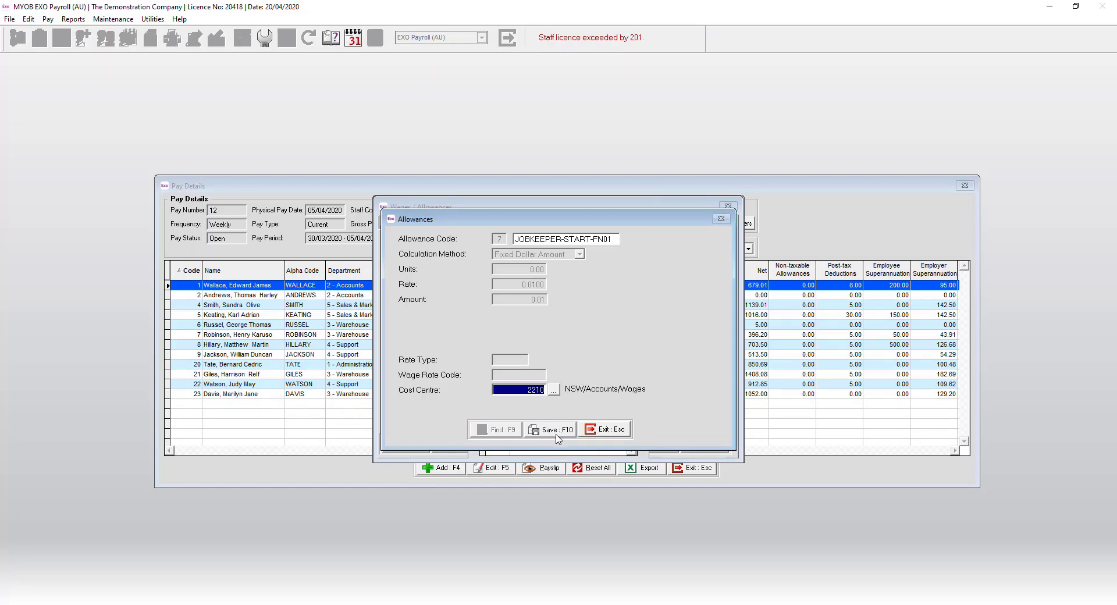
click(552, 431)
click(563, 448)
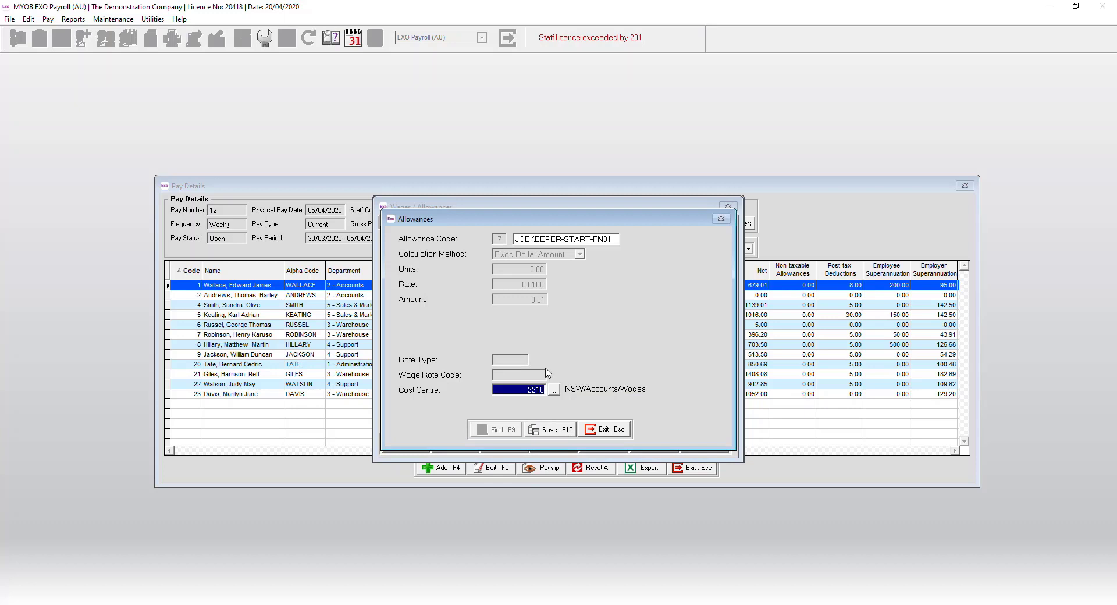
click(615, 433)
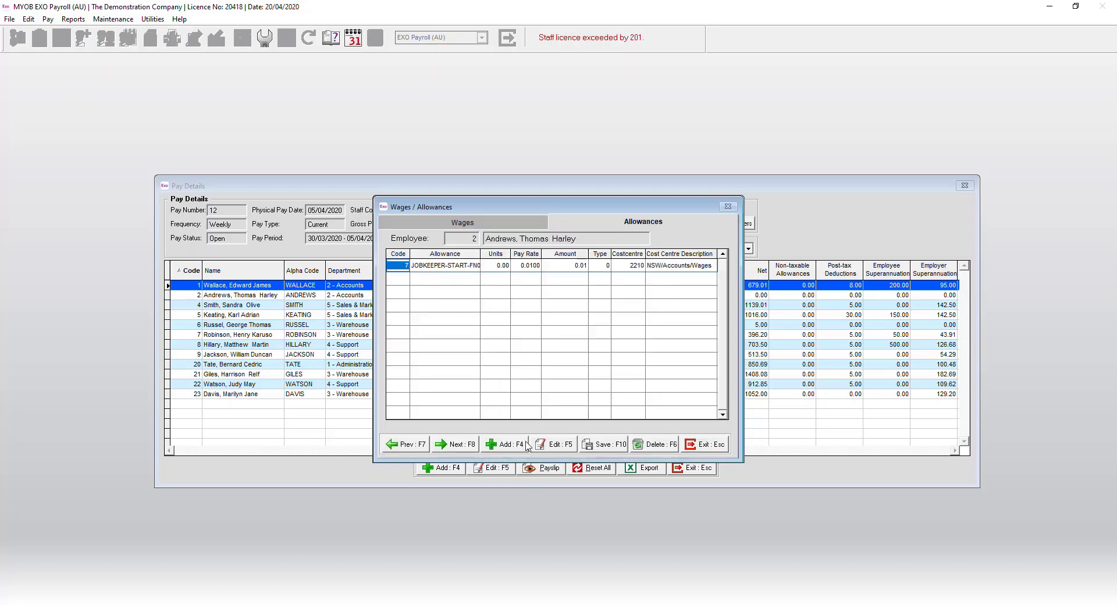
Step: Add a 750.00 JOBKEEPER-TOPUP allowance and save, updating the pay totals
click(505, 445)
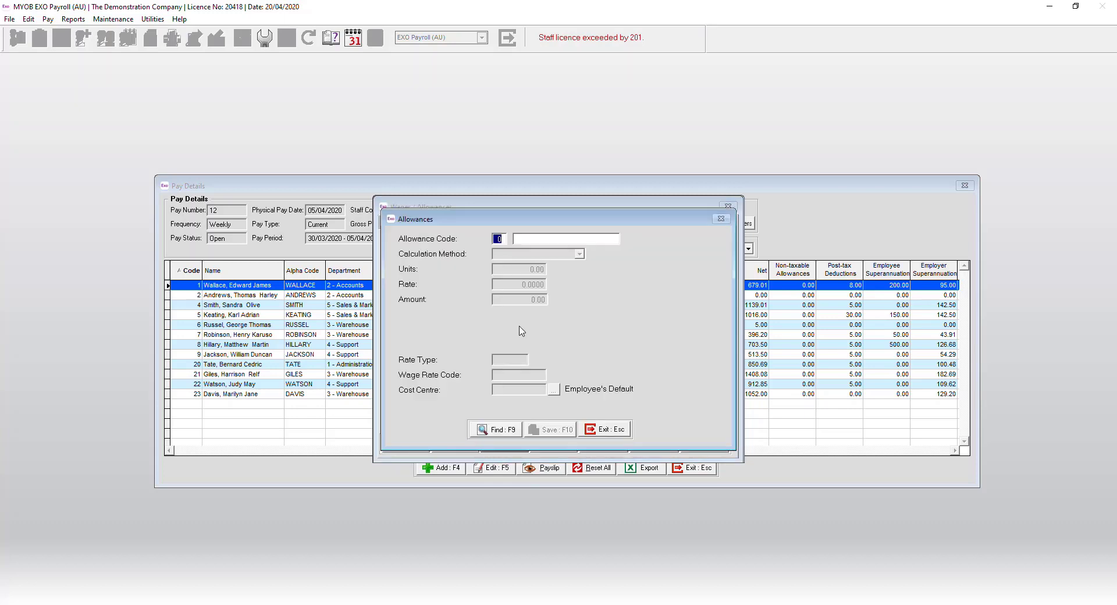
click(498, 432)
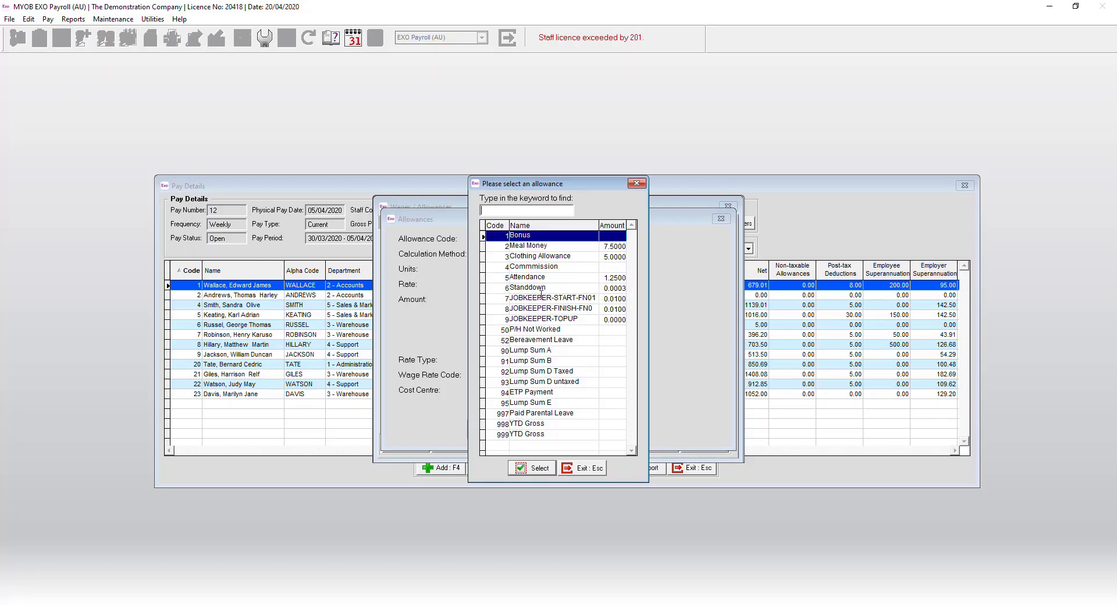
double_click(551, 320)
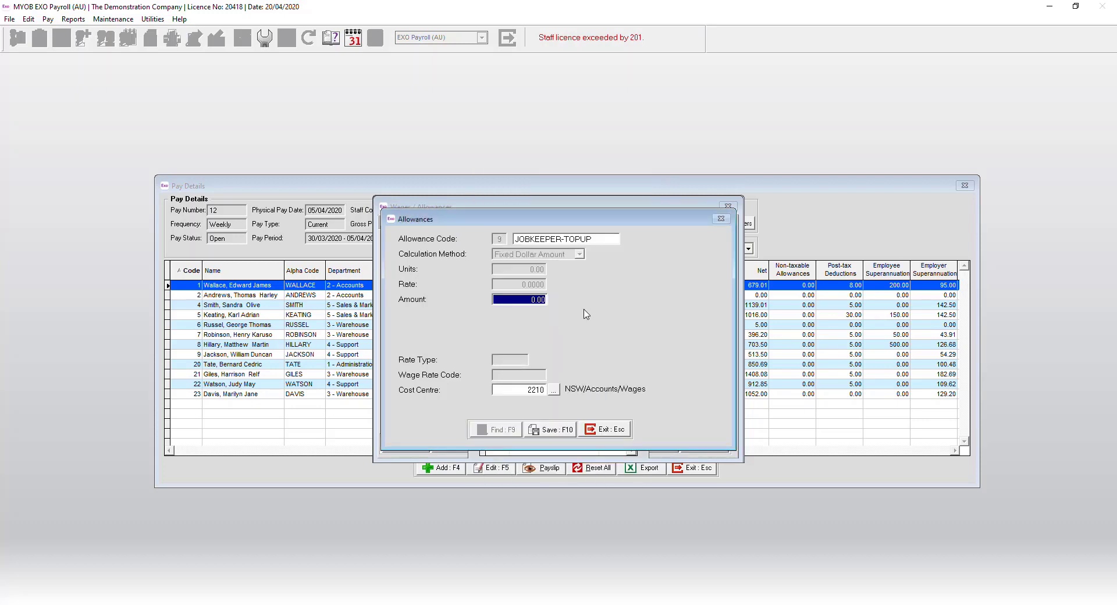
text(750)
key(Tab)
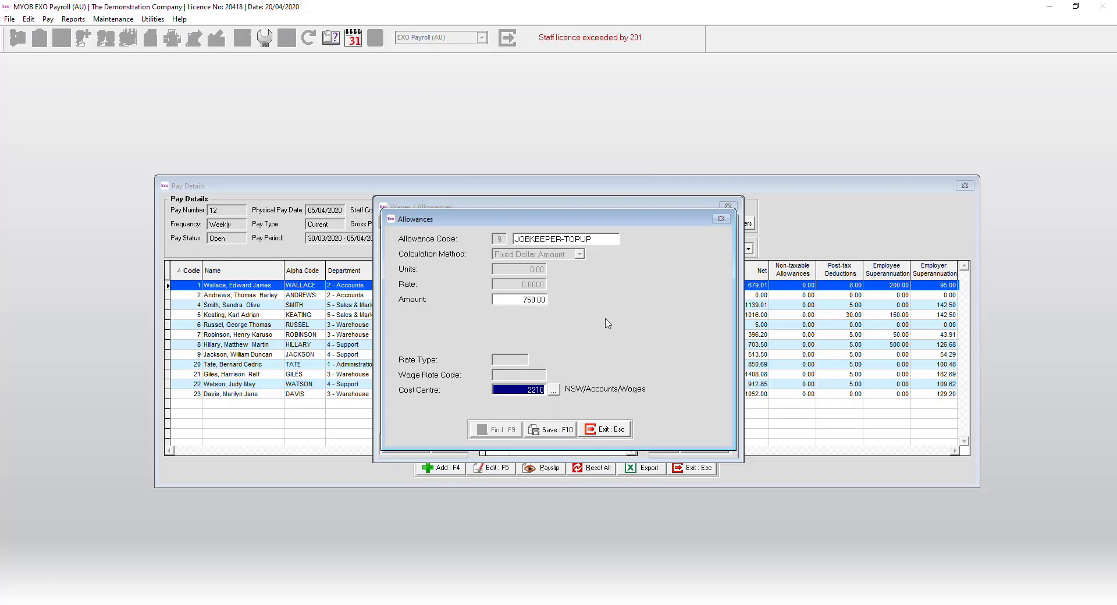
click(552, 430)
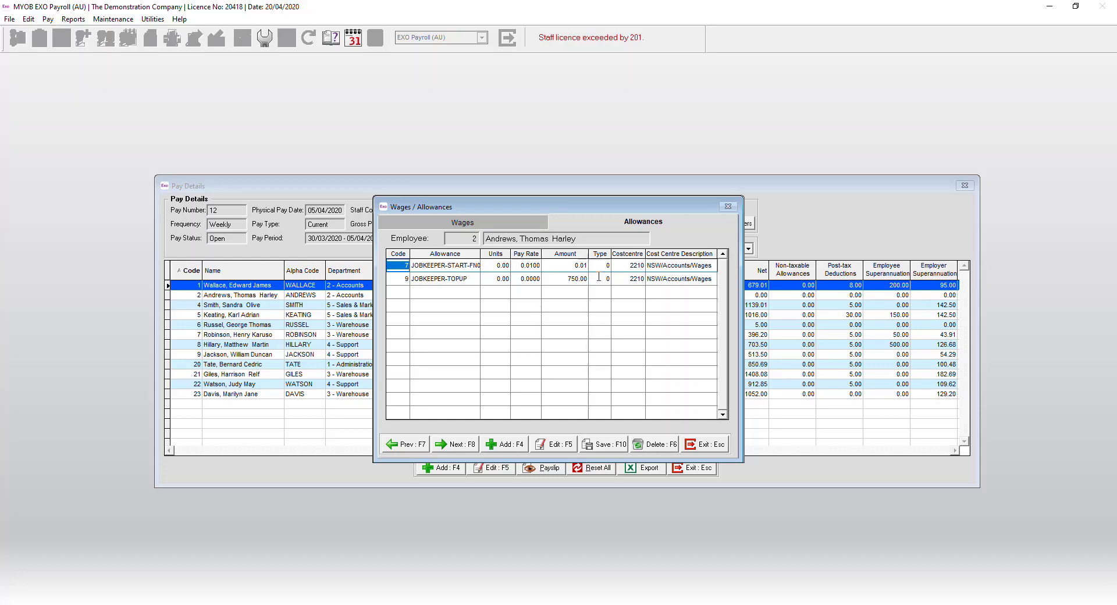
click(605, 445)
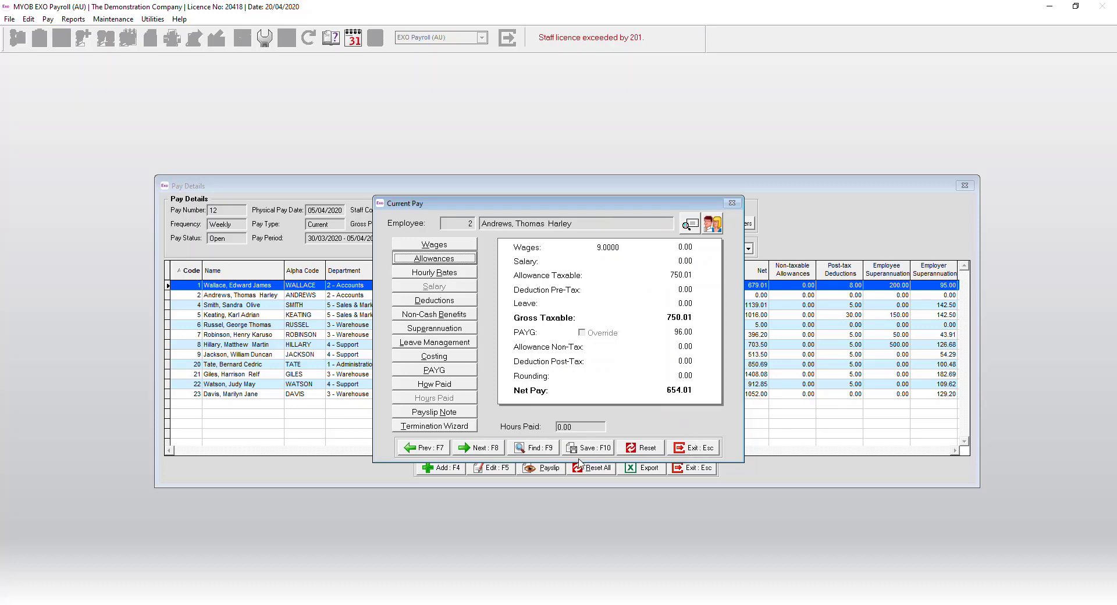
Step: Close employee 2's current pay to see pay 12 details at 750.01 gross, 654.01 net
click(695, 450)
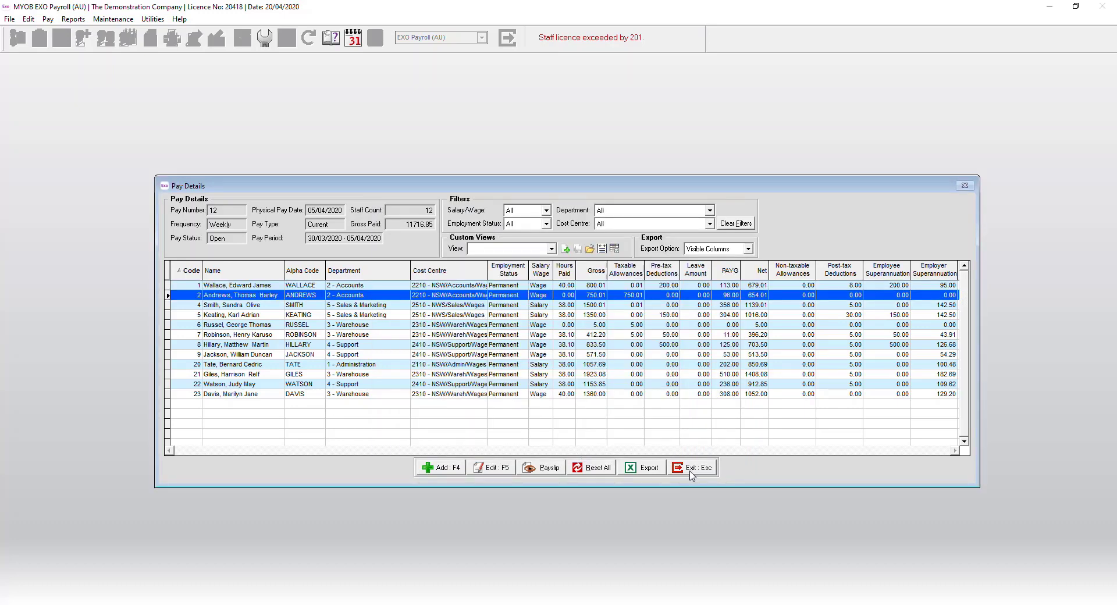